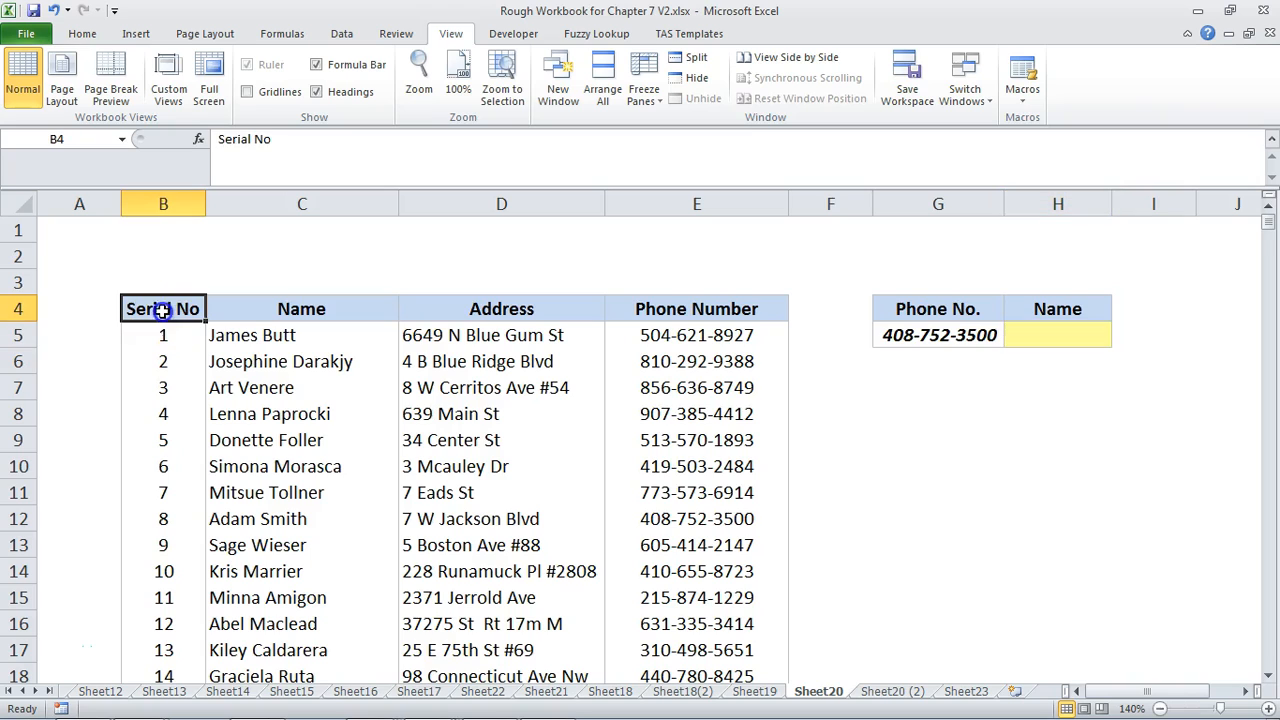
Review the table's Serial No, Name, Address and Phone Number headers and the phone number in G5
left_click(301, 311)
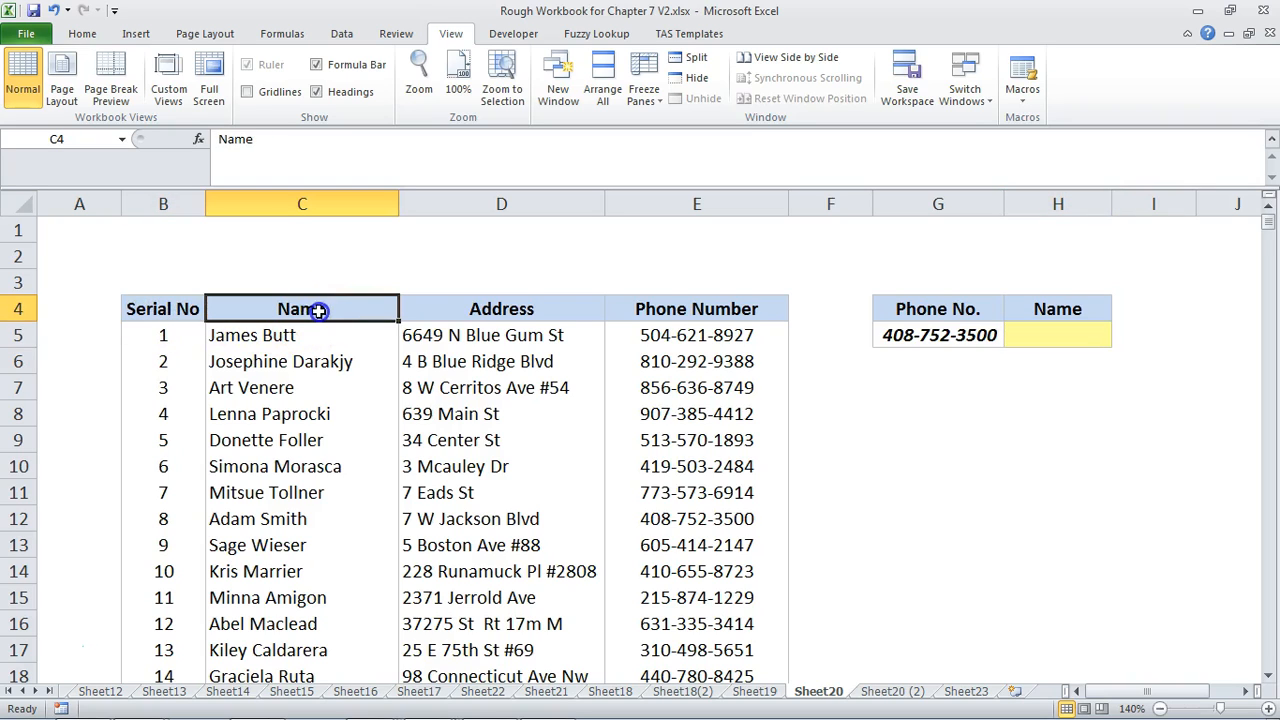
left_click(583, 312)
left_click(670, 311)
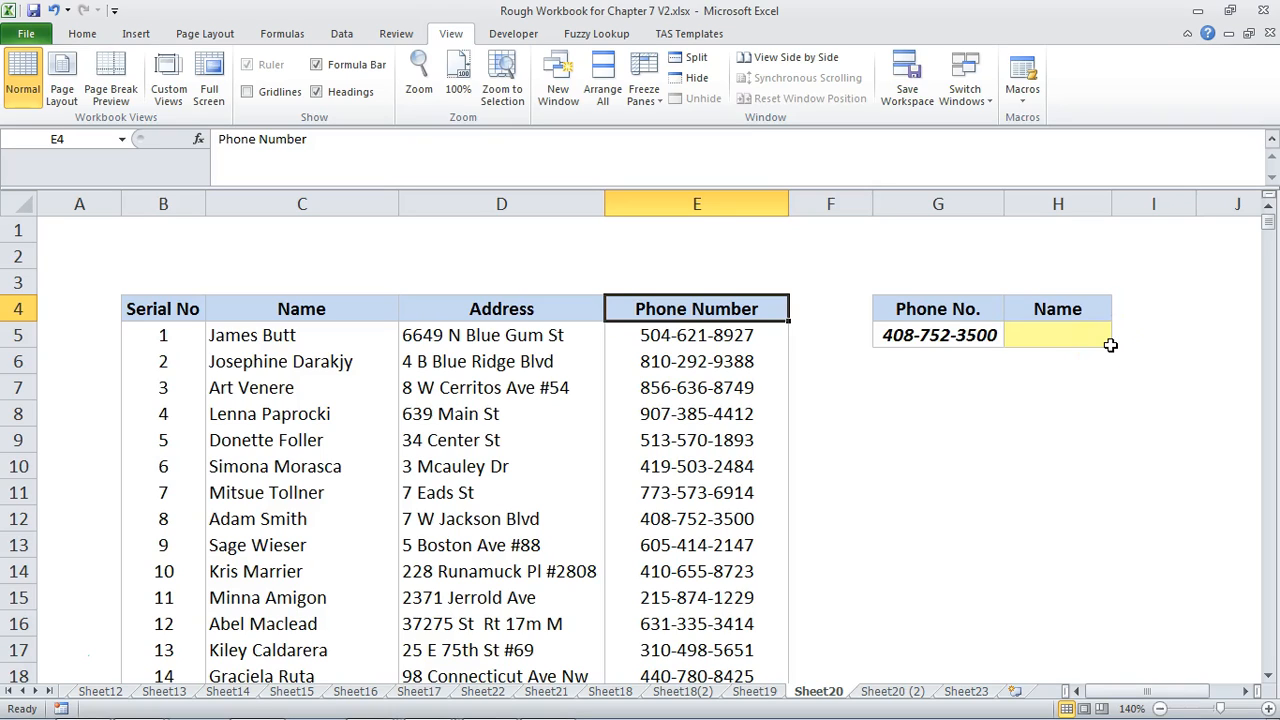
left_click(938, 335)
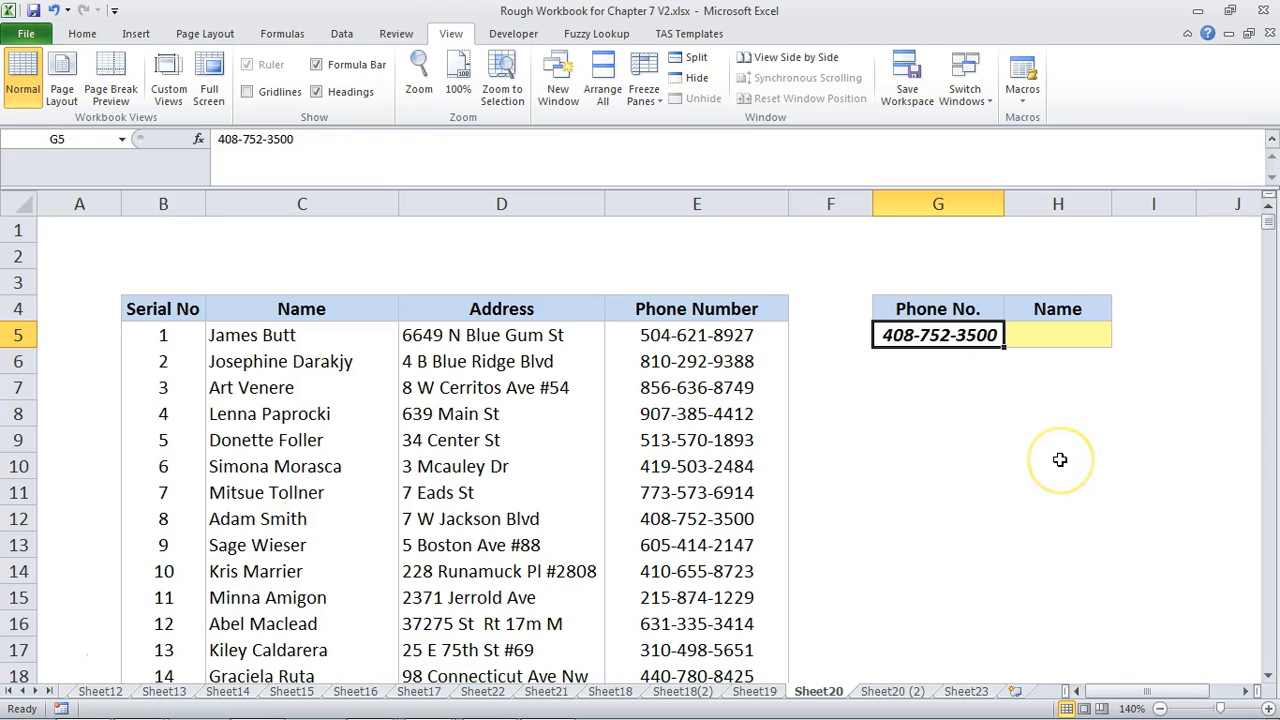
left_click(1065, 337)
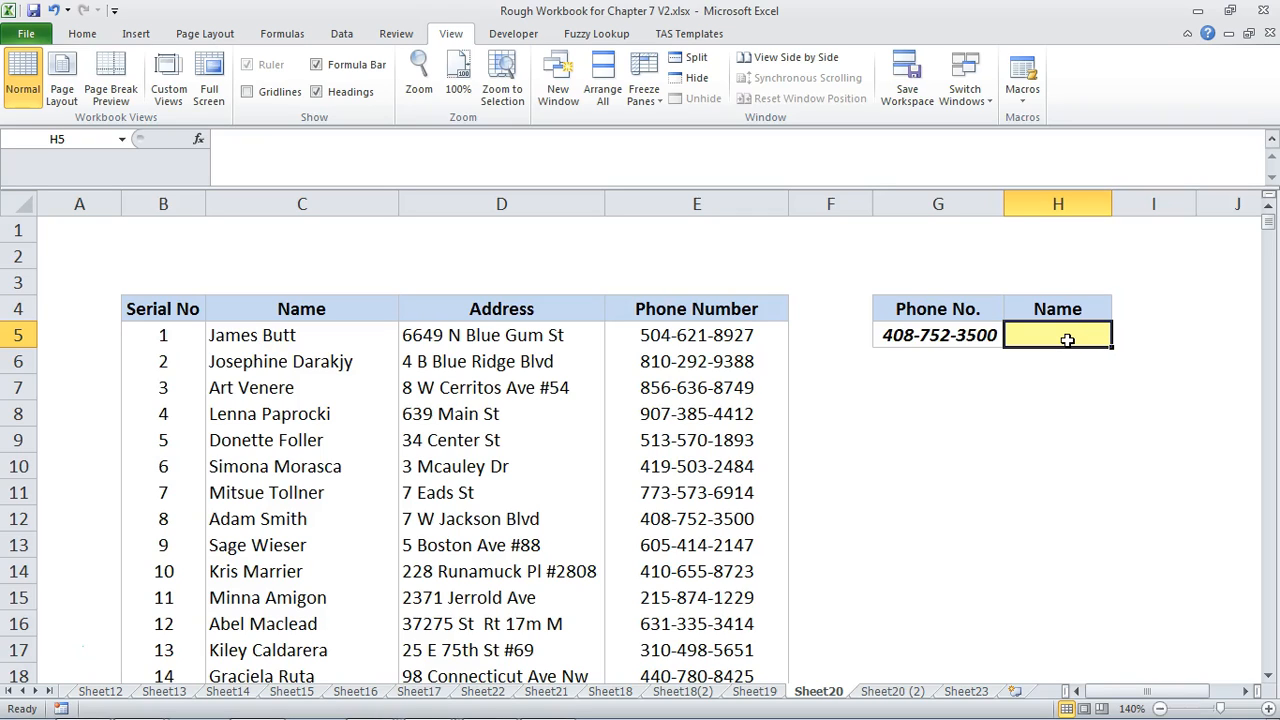
type("=VLOOKUP(")
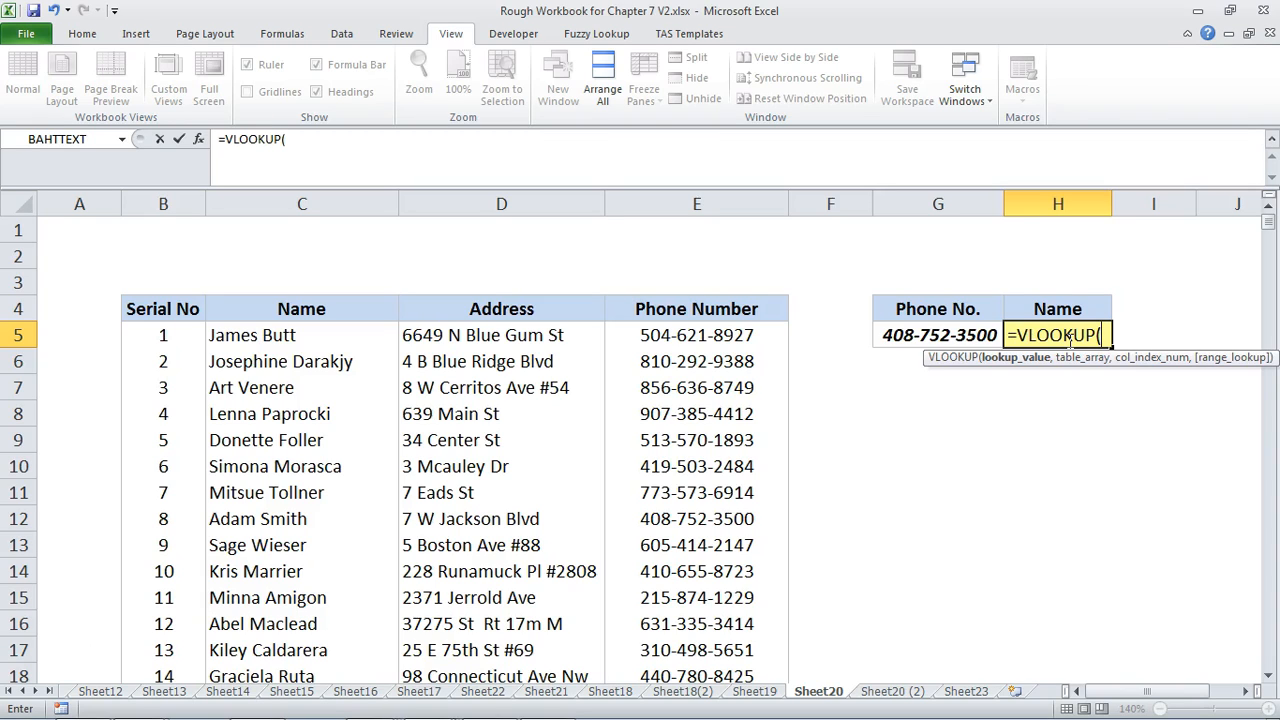
left_click(962, 336)
type(",")
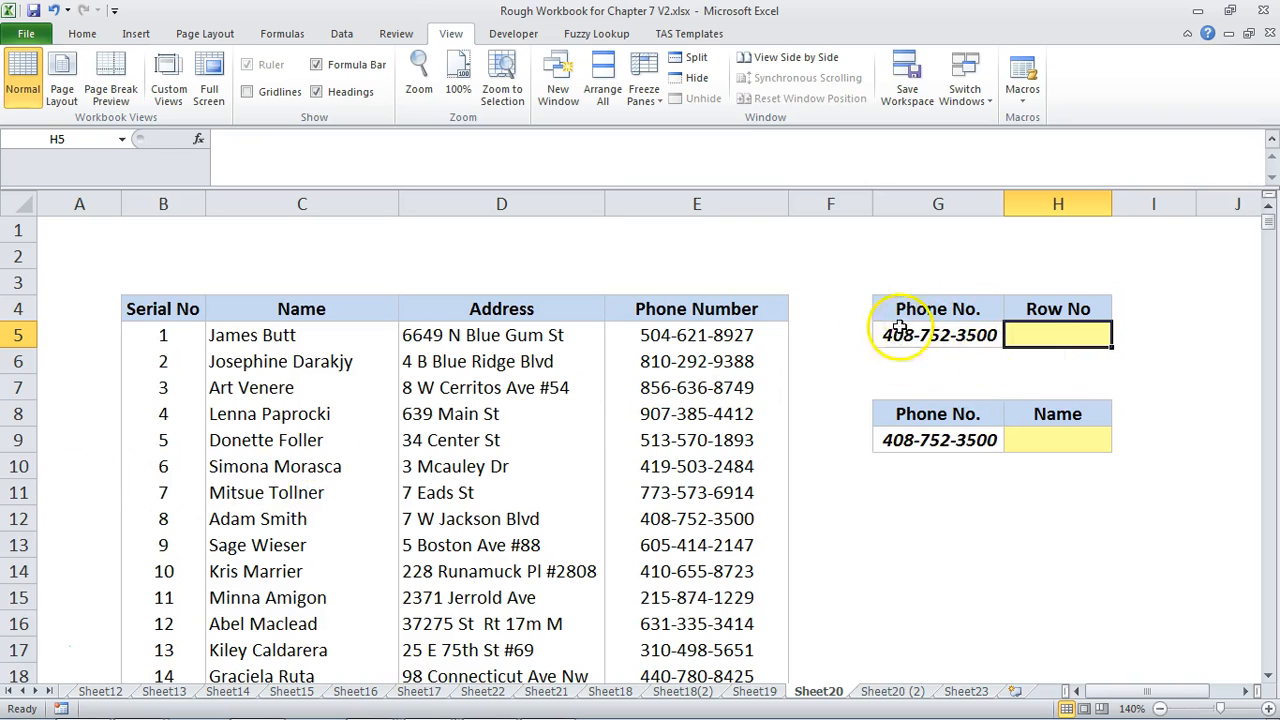
Enter =MATCH(G5,$E$5:$E$504,0) in H5 to find the phone number's row position in the table
left_click_drag(750, 338, 777, 651)
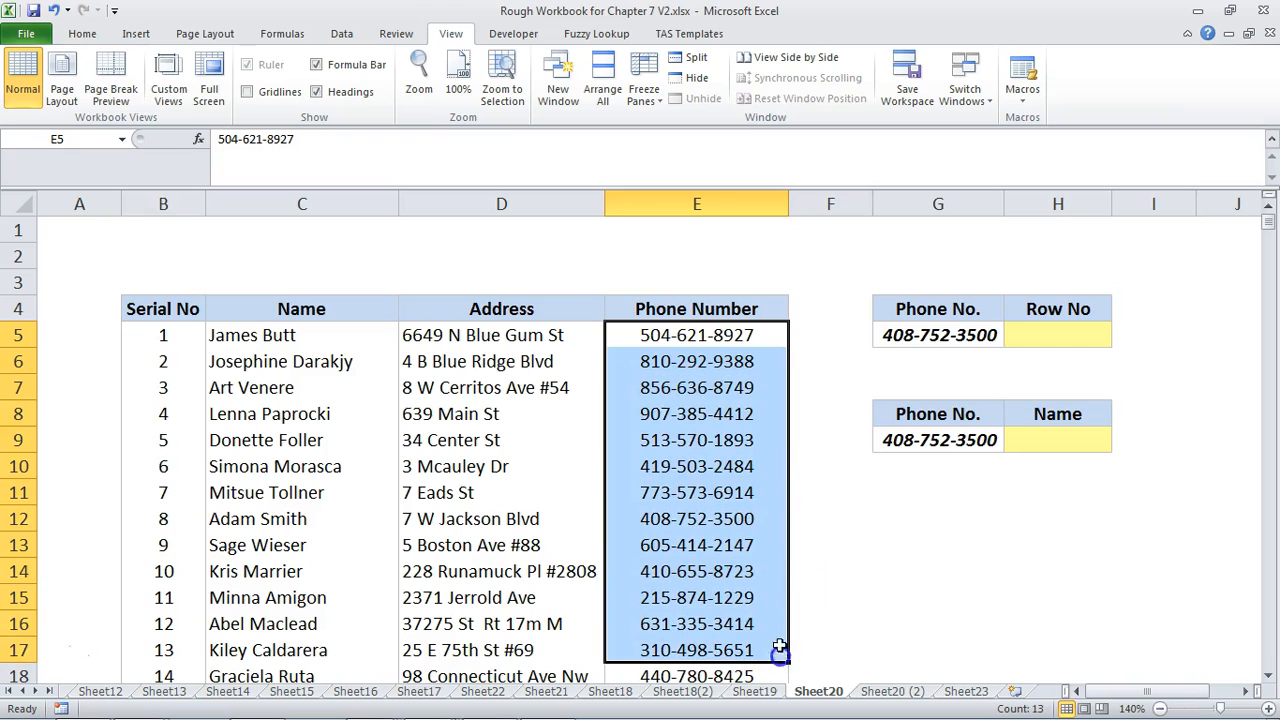
left_click(1038, 336)
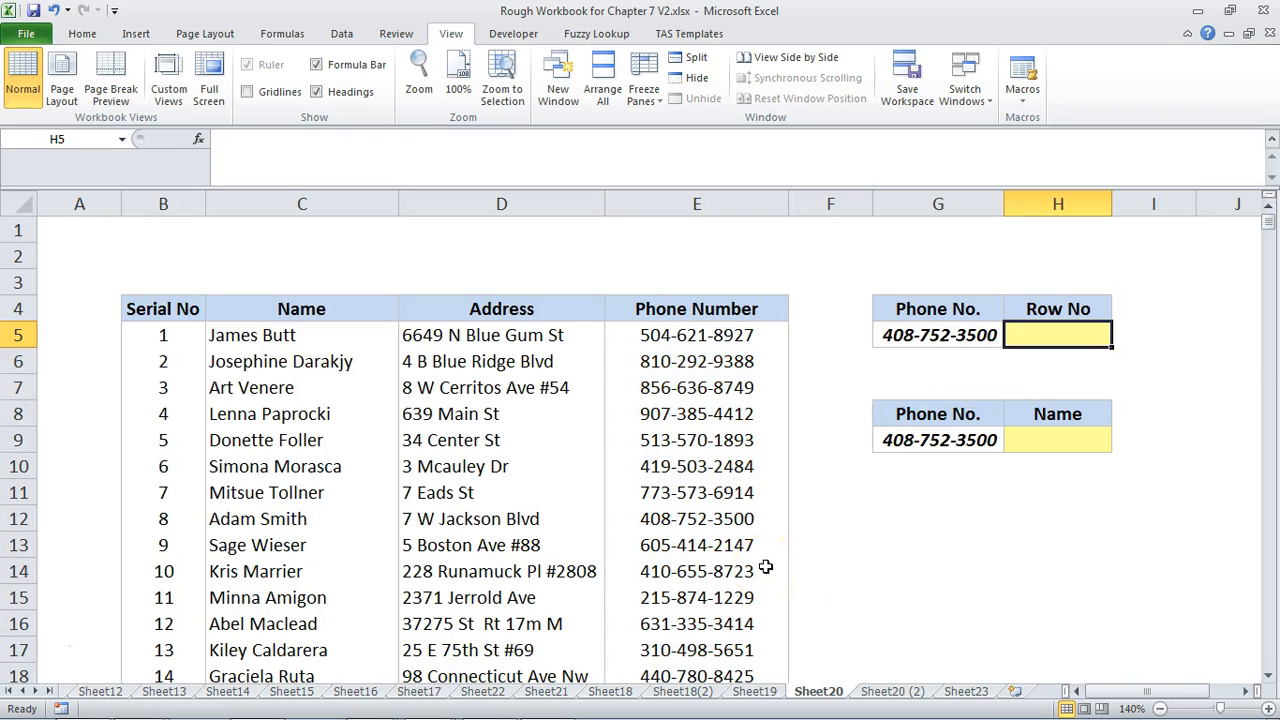
type("=MATCH(")
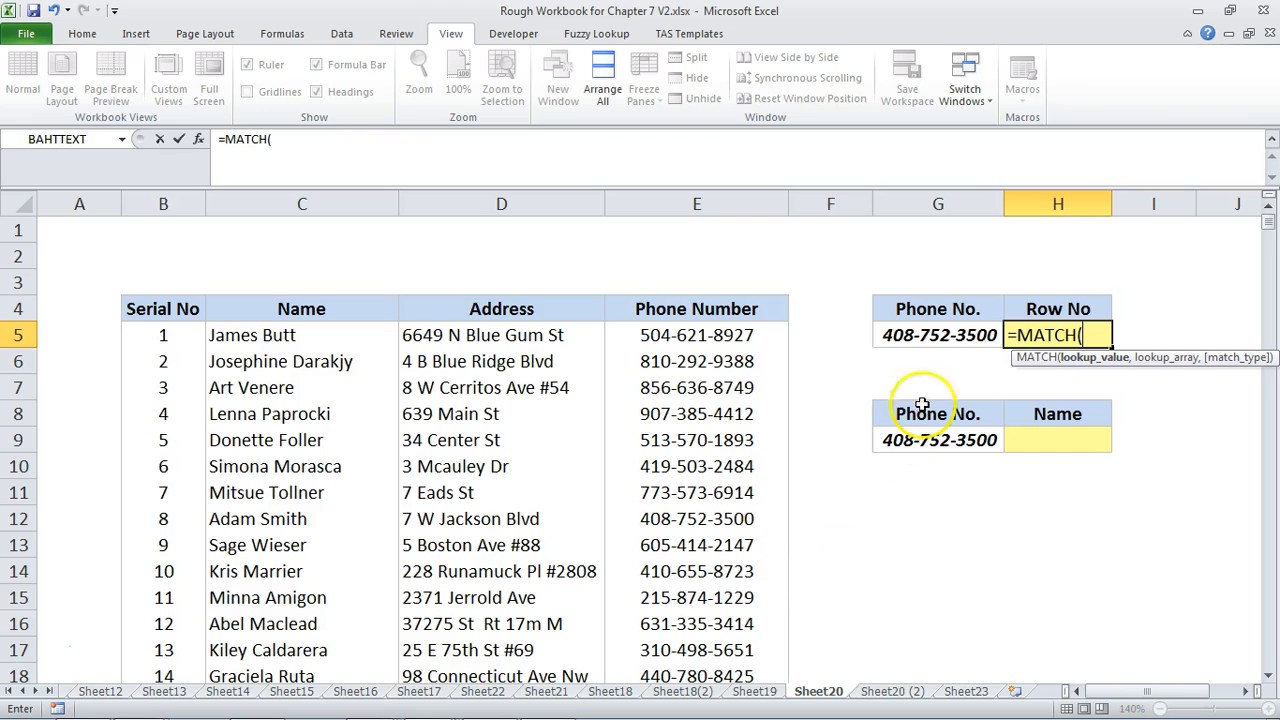
left_click(945, 335)
type(",")
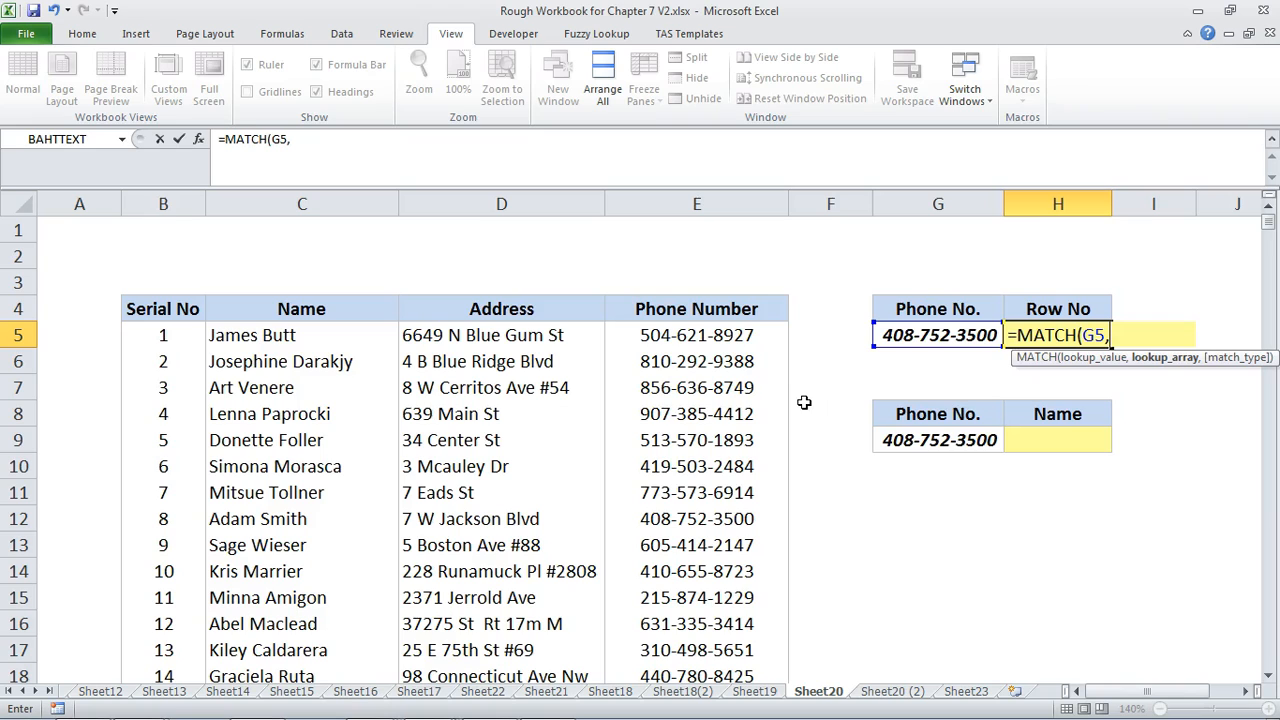
left_click(768, 335)
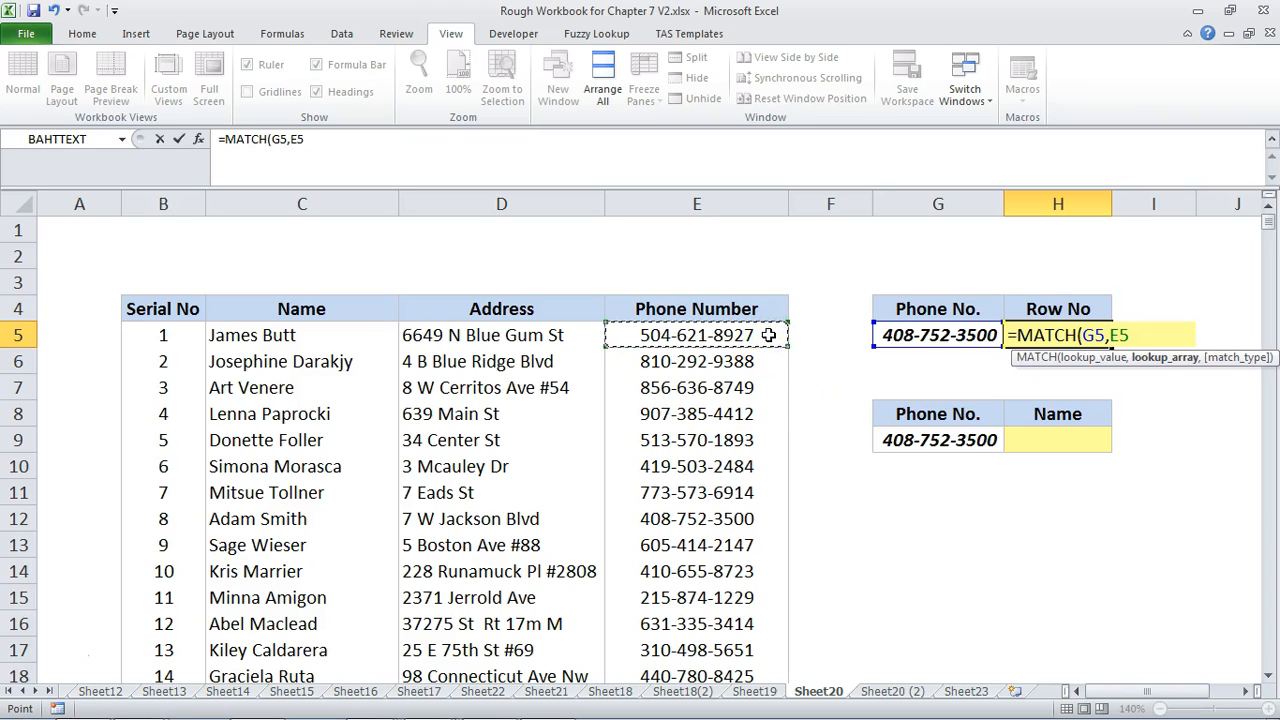
key("ctrl+shift+Down")
key("F4")
type(",")
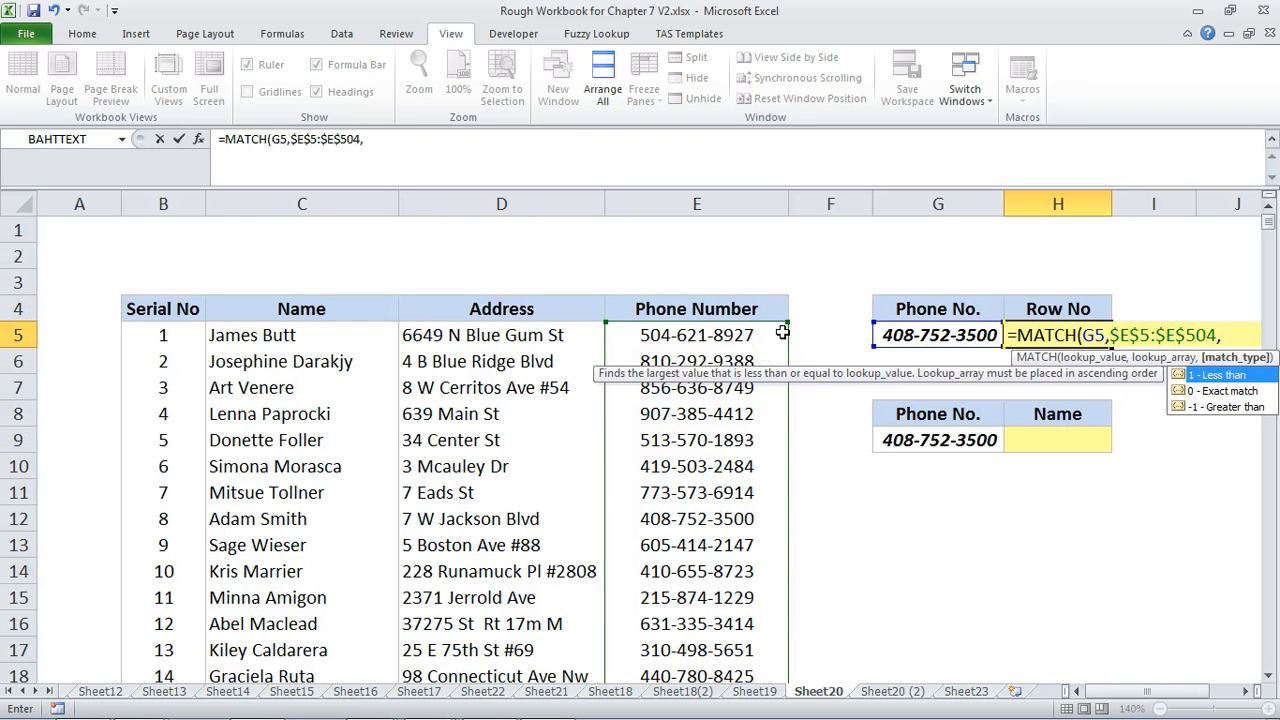
type("0)")
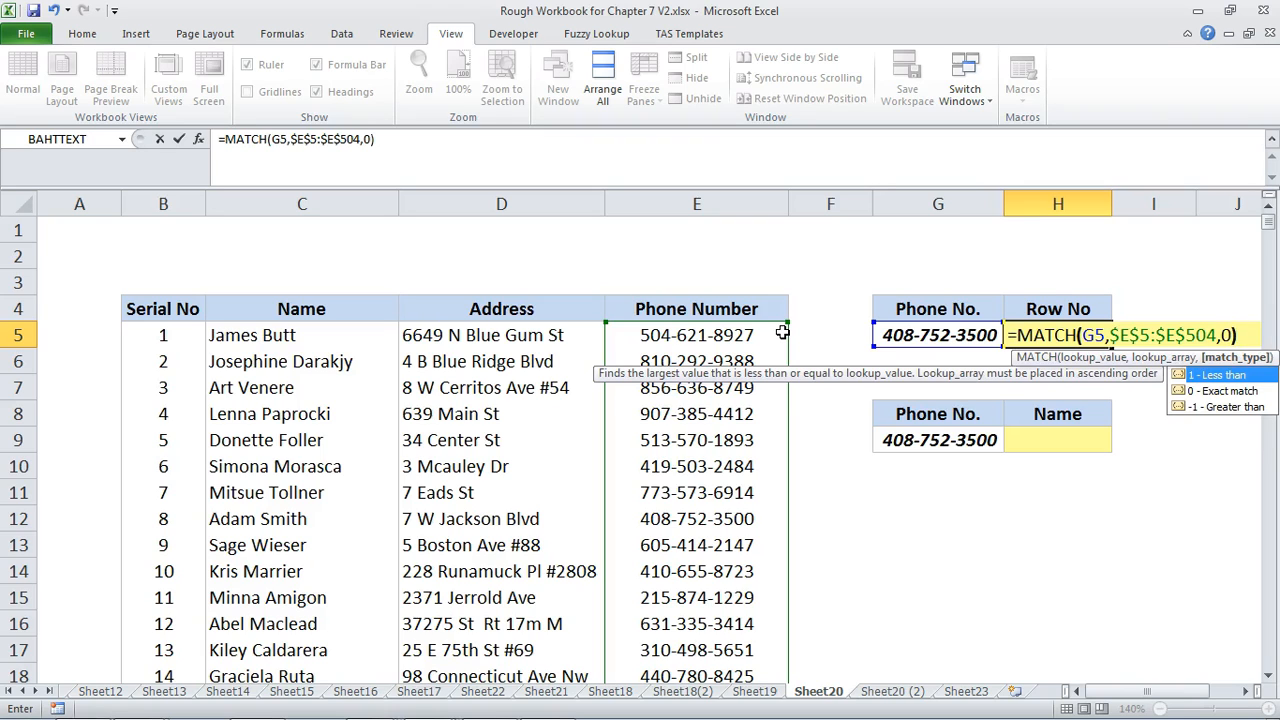
key("Return")
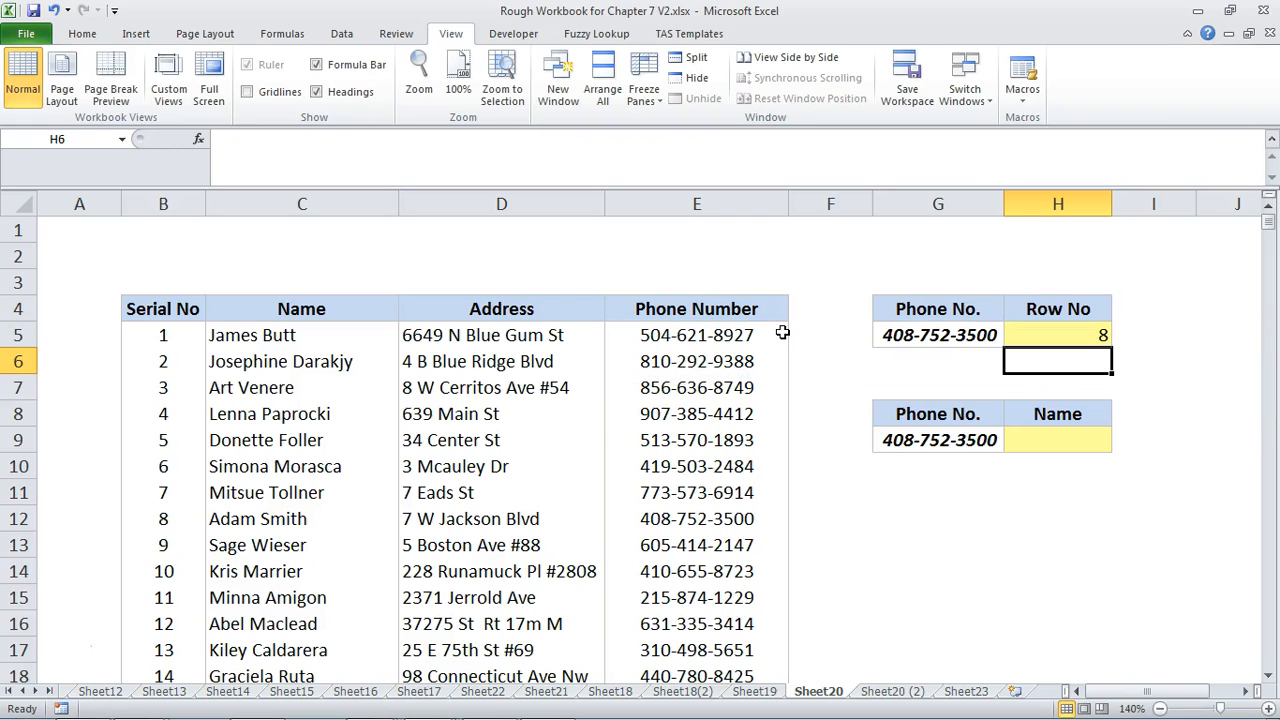
Enter =INDEX($B$5:$E$504,H5,2) in H9 to return the name using the row number in H5
left_click(893, 335)
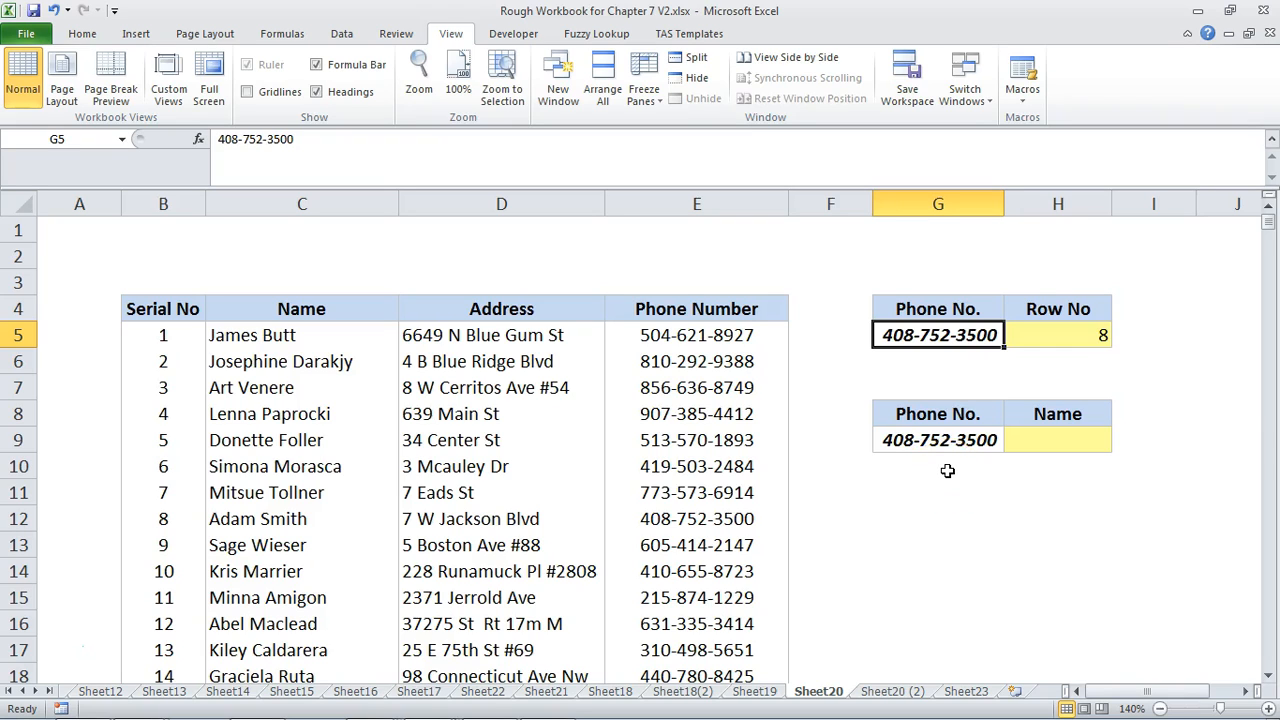
left_click(1080, 441)
type("=INDEX(")
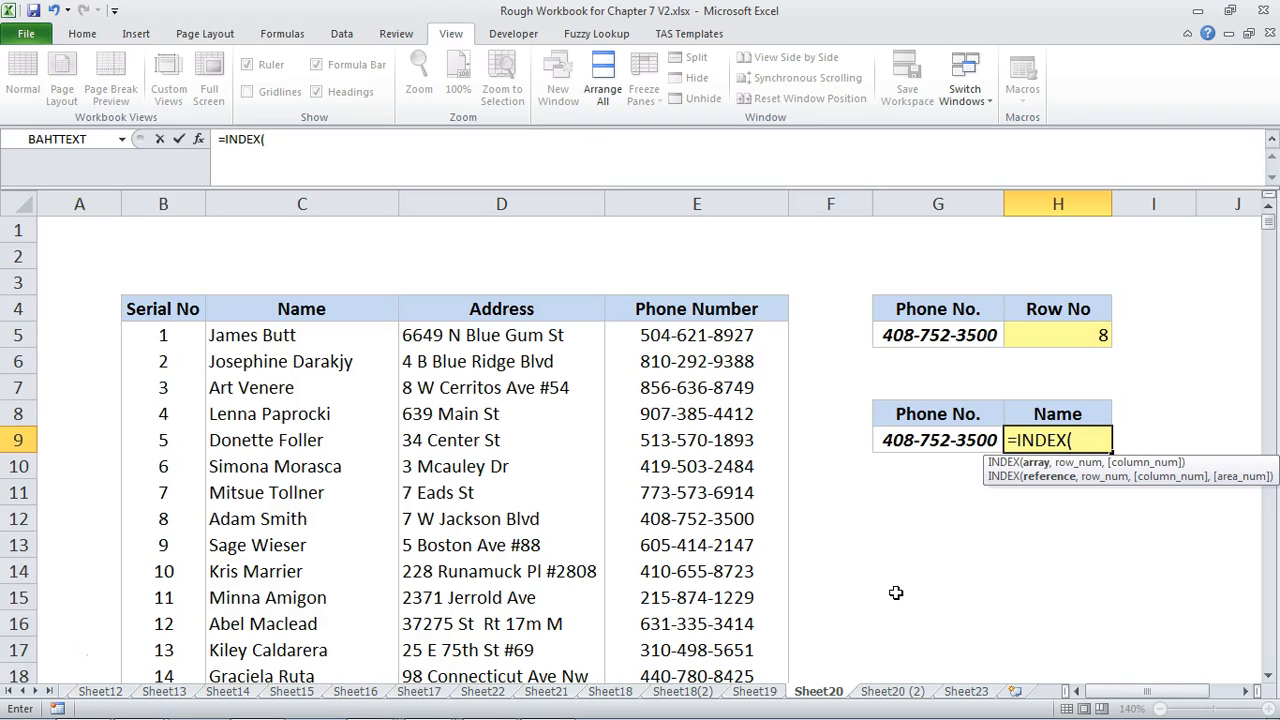
left_click_drag(138, 330, 677, 603)
key("ctrl+shift+Down")
key("F4")
type(",")
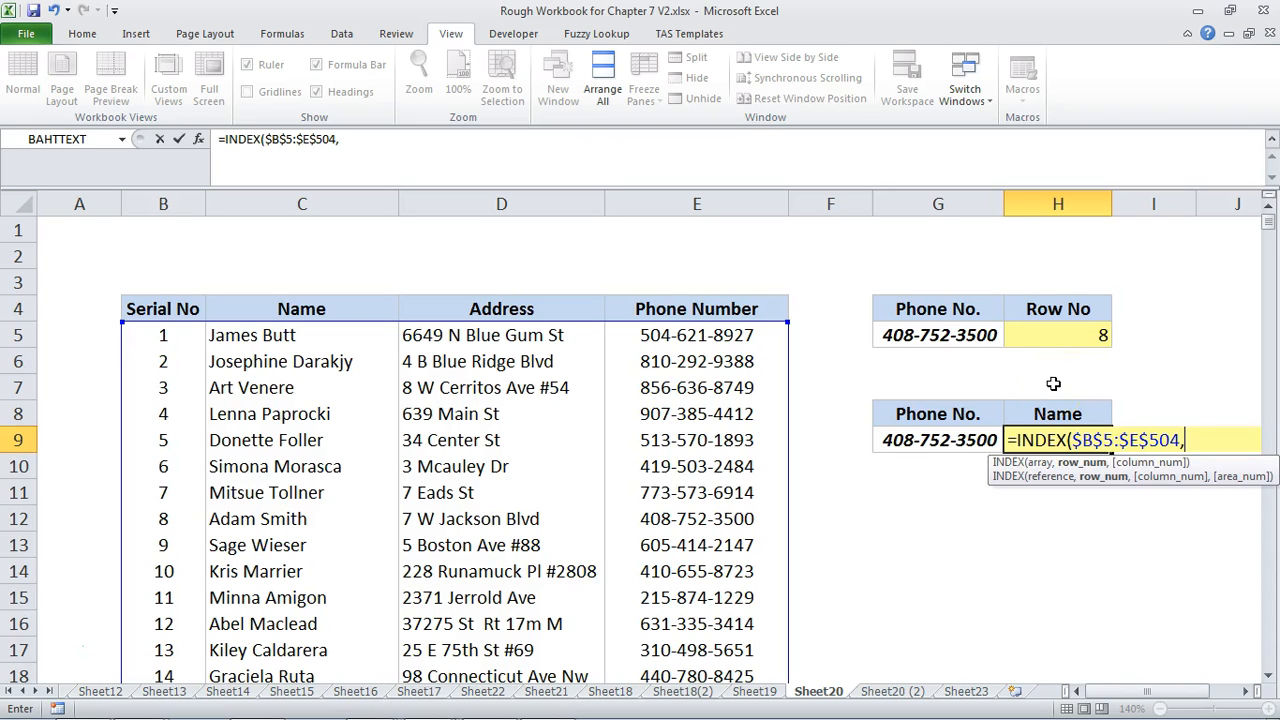
left_click(1101, 332)
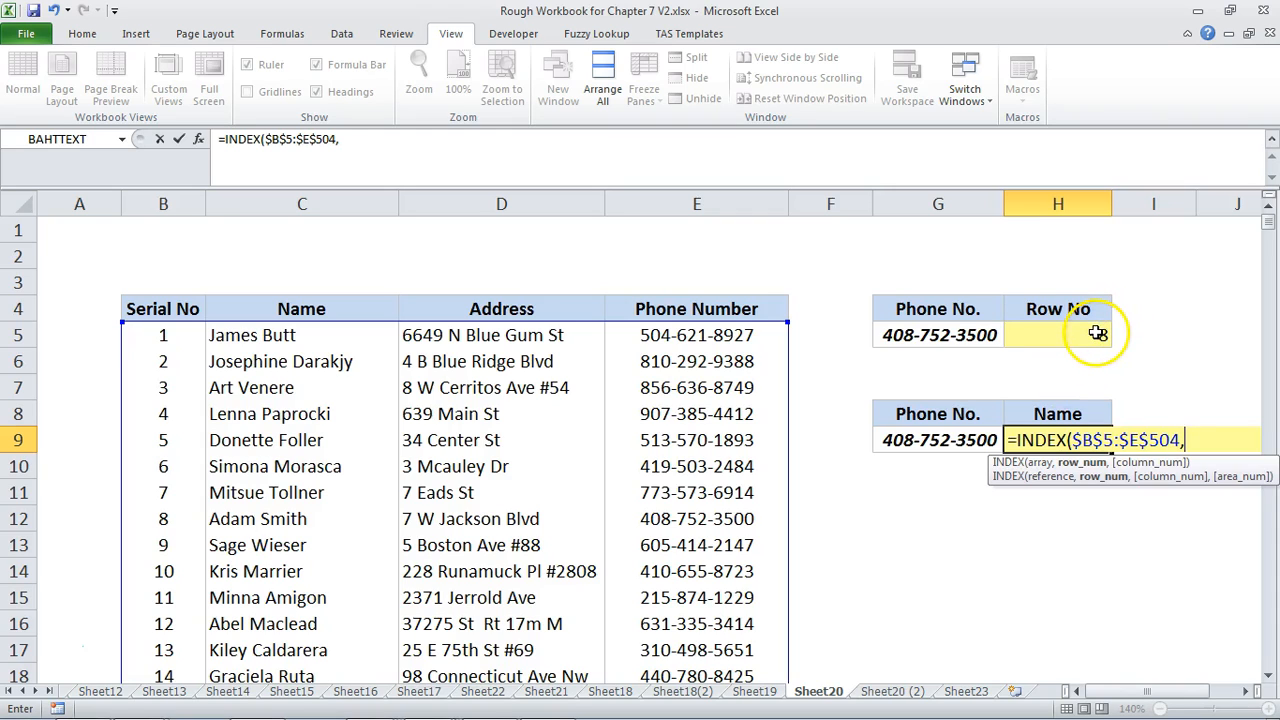
type(",")
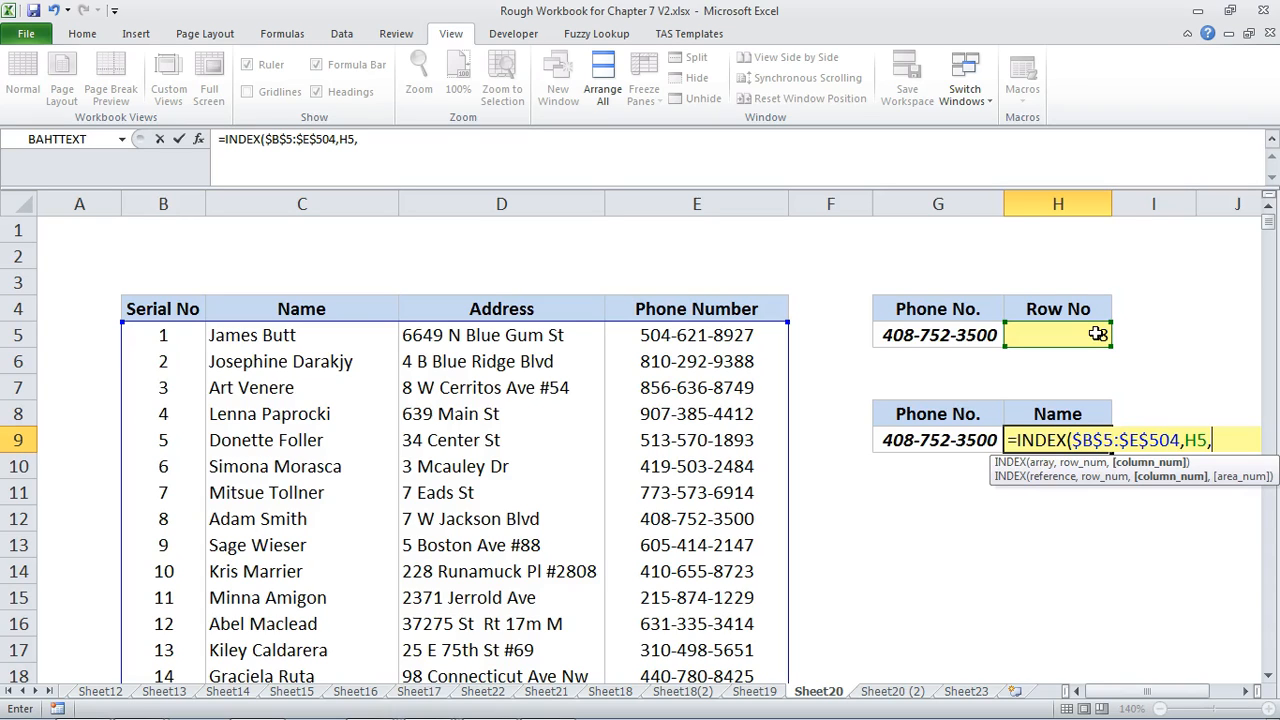
type("2)")
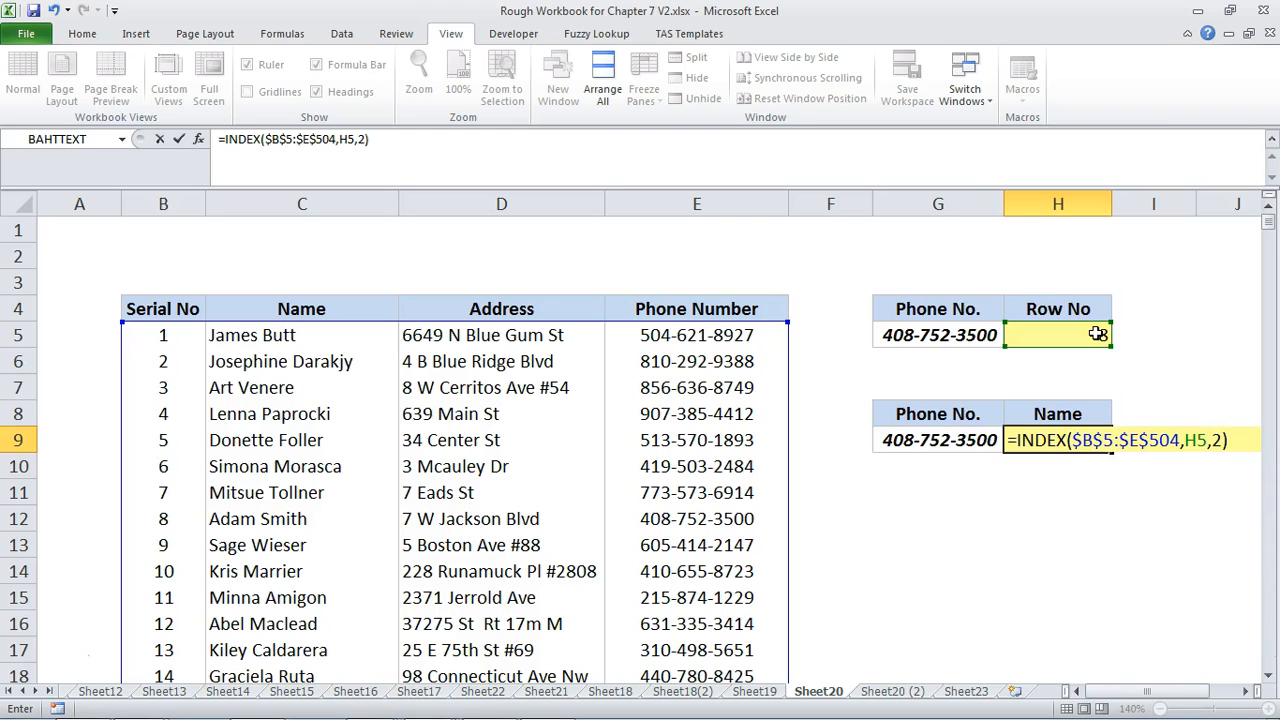
key("Return")
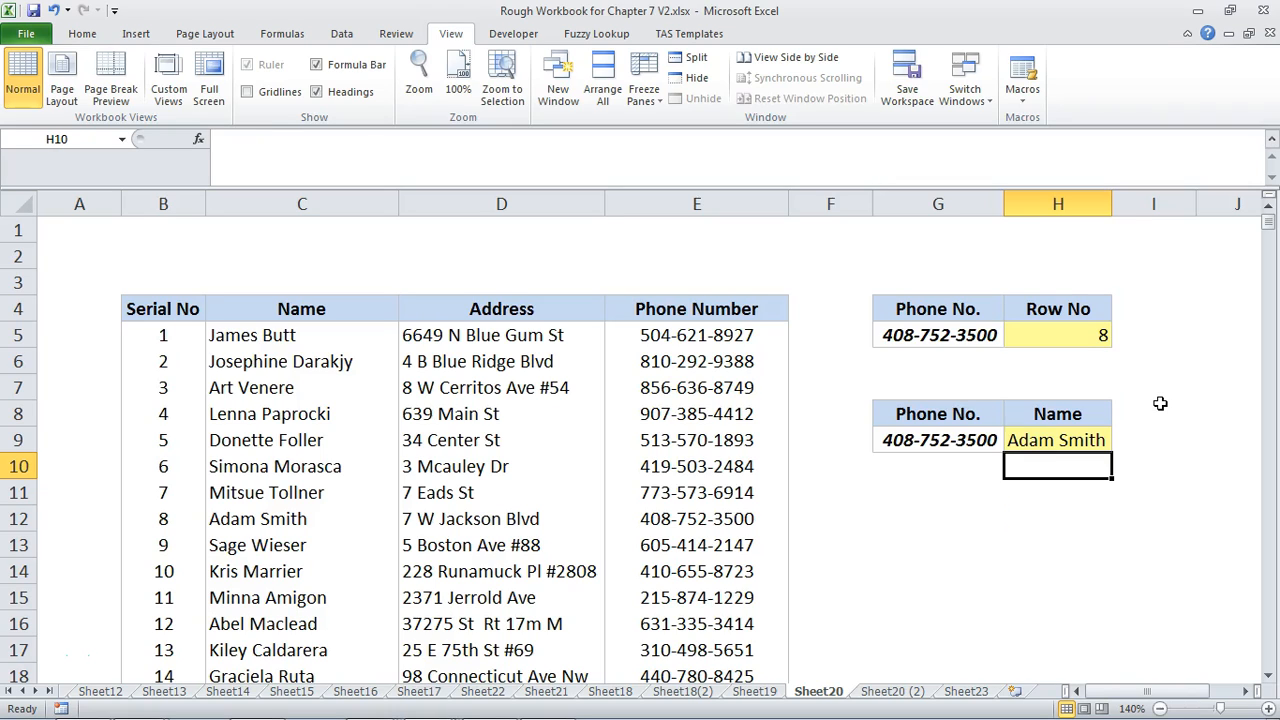
Examine the INDEX formula in H9, highlighting its H5 row number argument
key("Up")
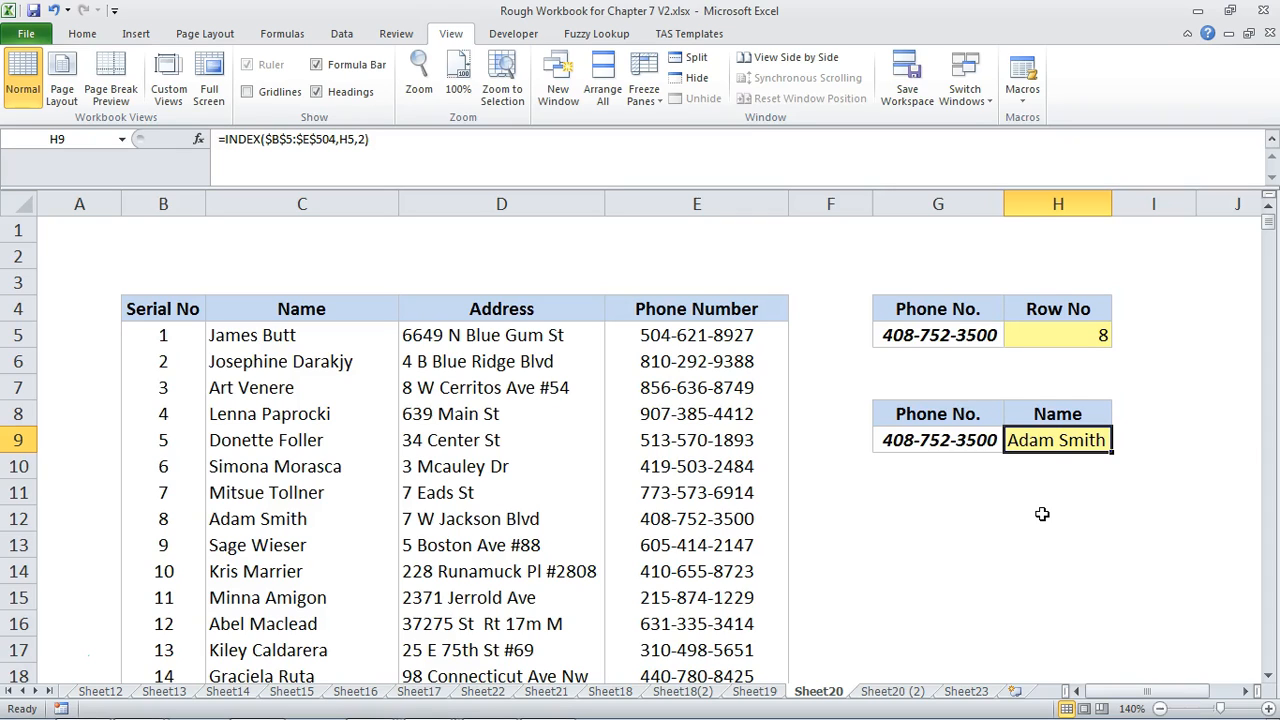
key("F2")
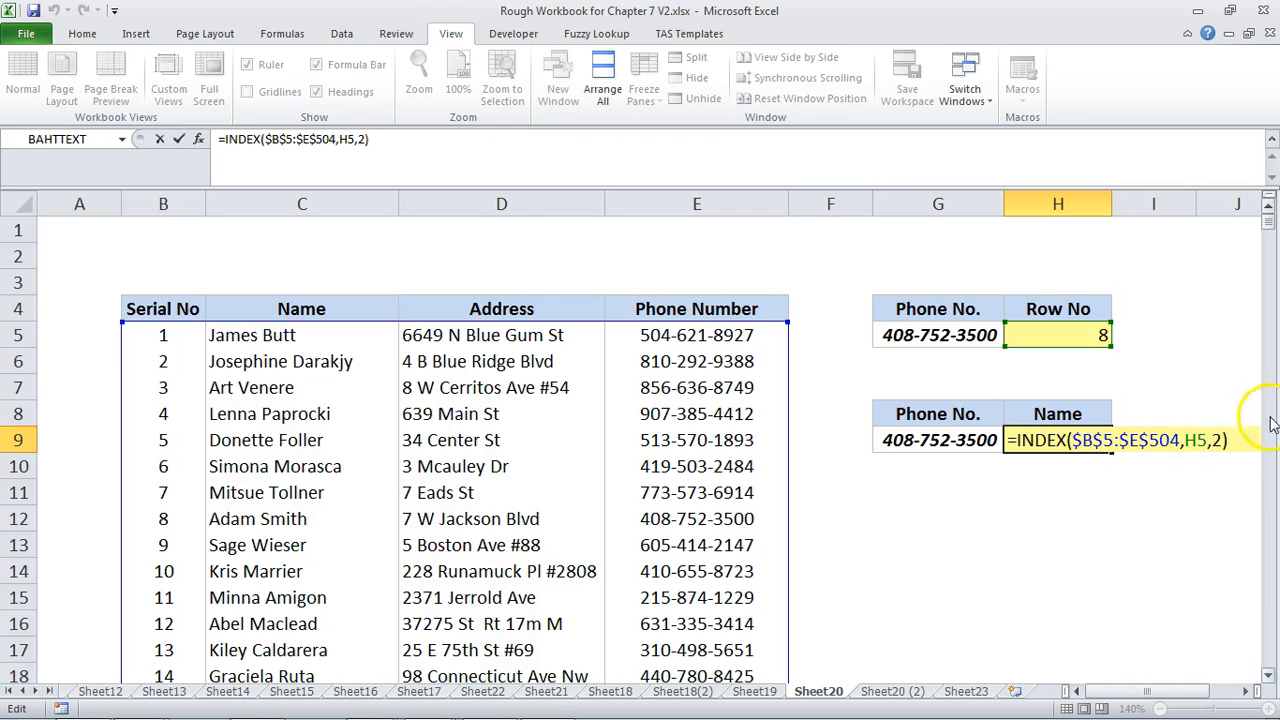
left_click_drag(1212, 441, 1187, 443)
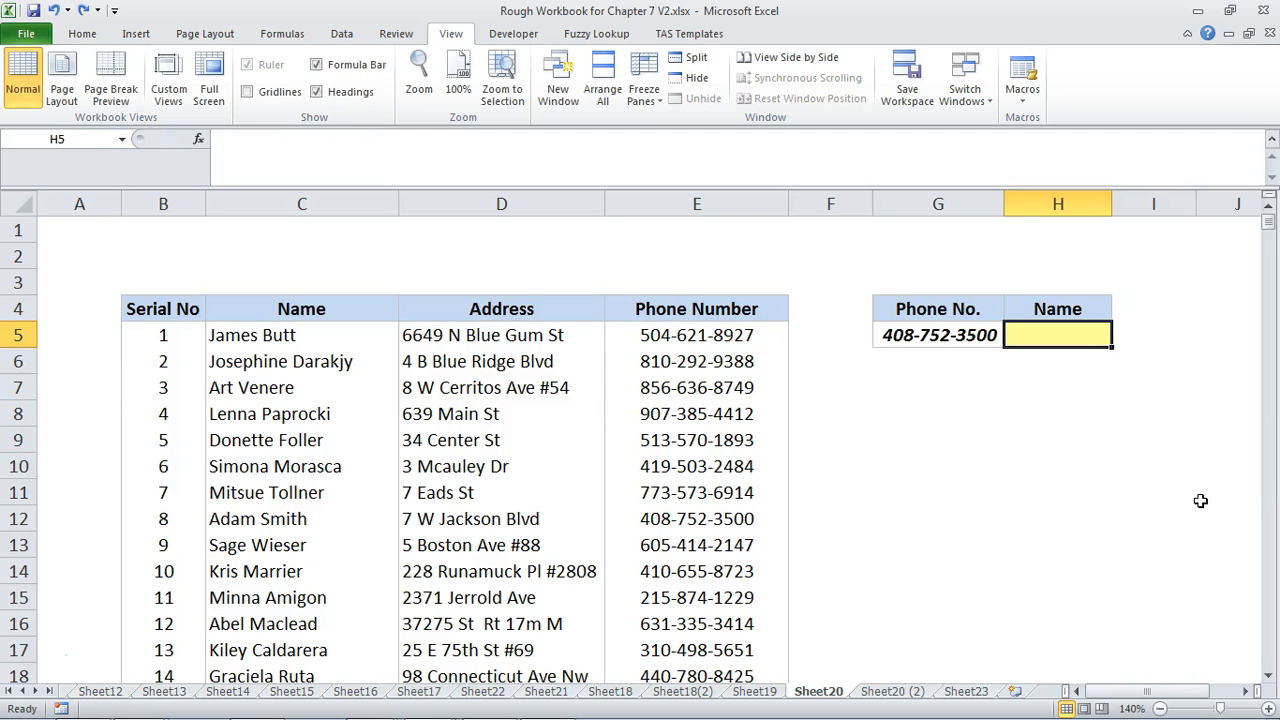
Enter =INDEX($B$5:$E$504,MATCH(G5,$E$5:$E$504,0),2) in H5 to look up the name by phone number in one formula
type("=ind")
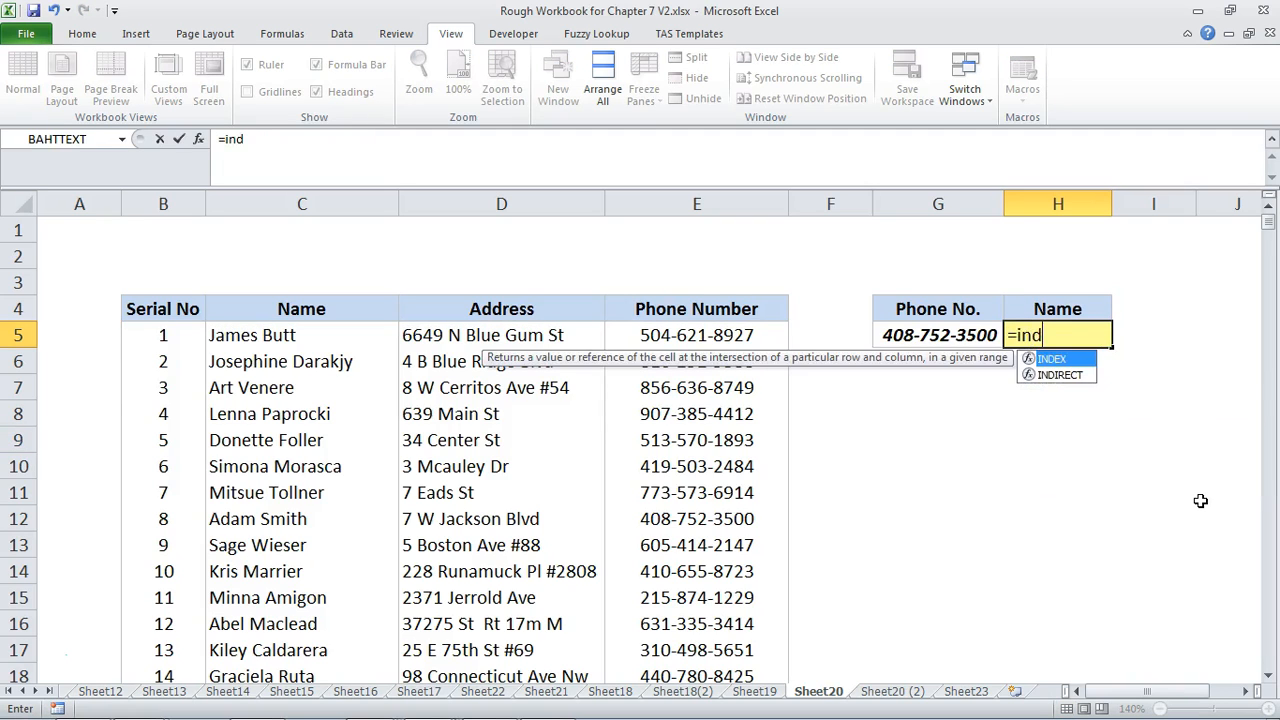
key("Tab")
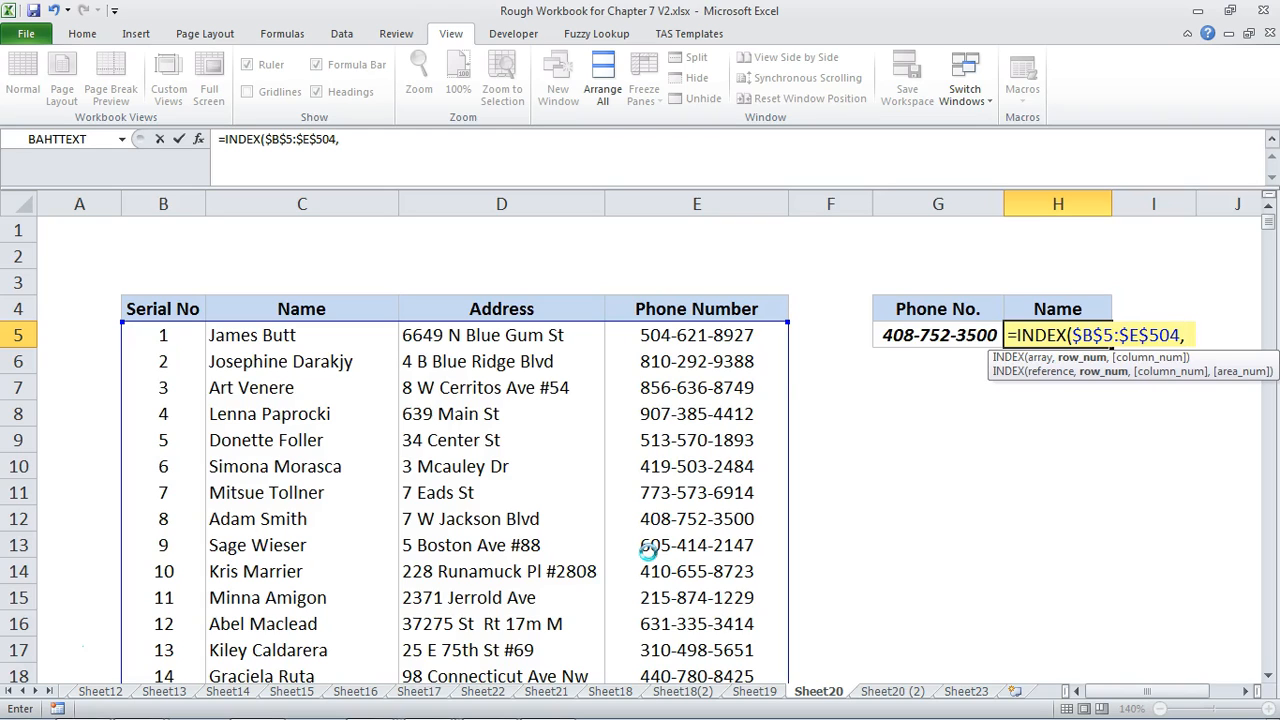
type("m")
key("Tab")
left_click(908, 334)
type(",")
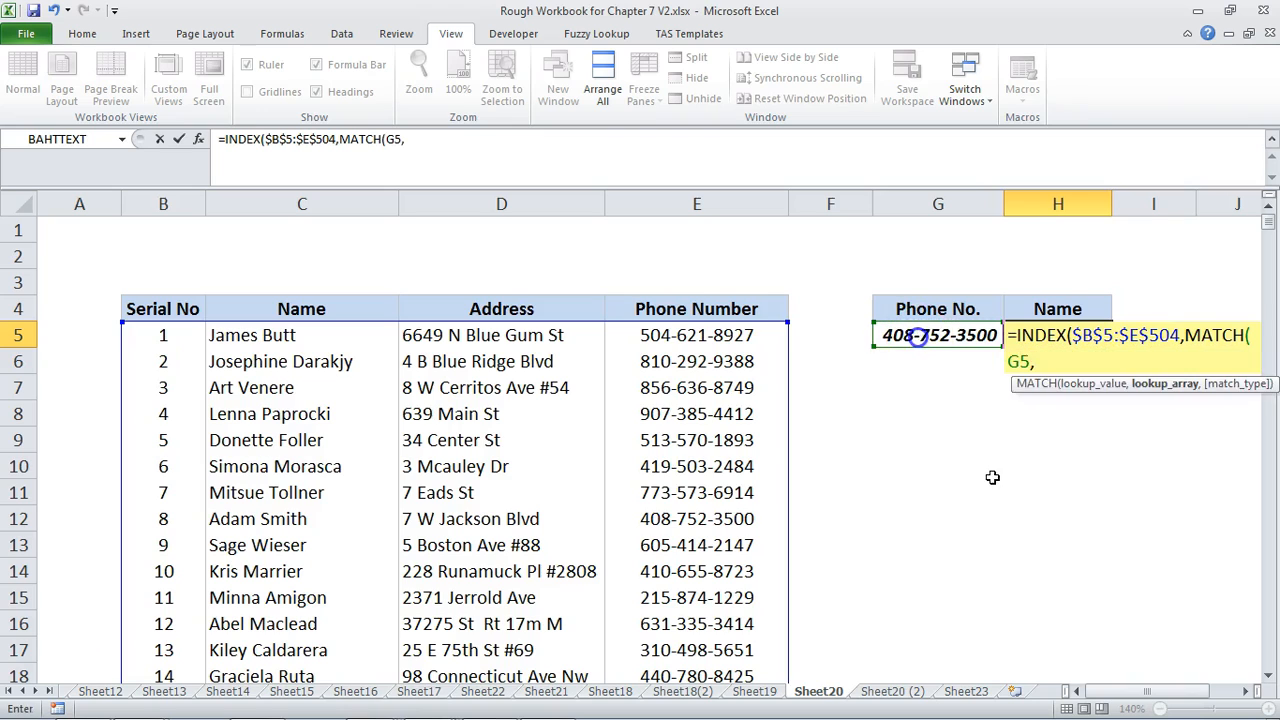
type("$E$5:$E$504,0),")
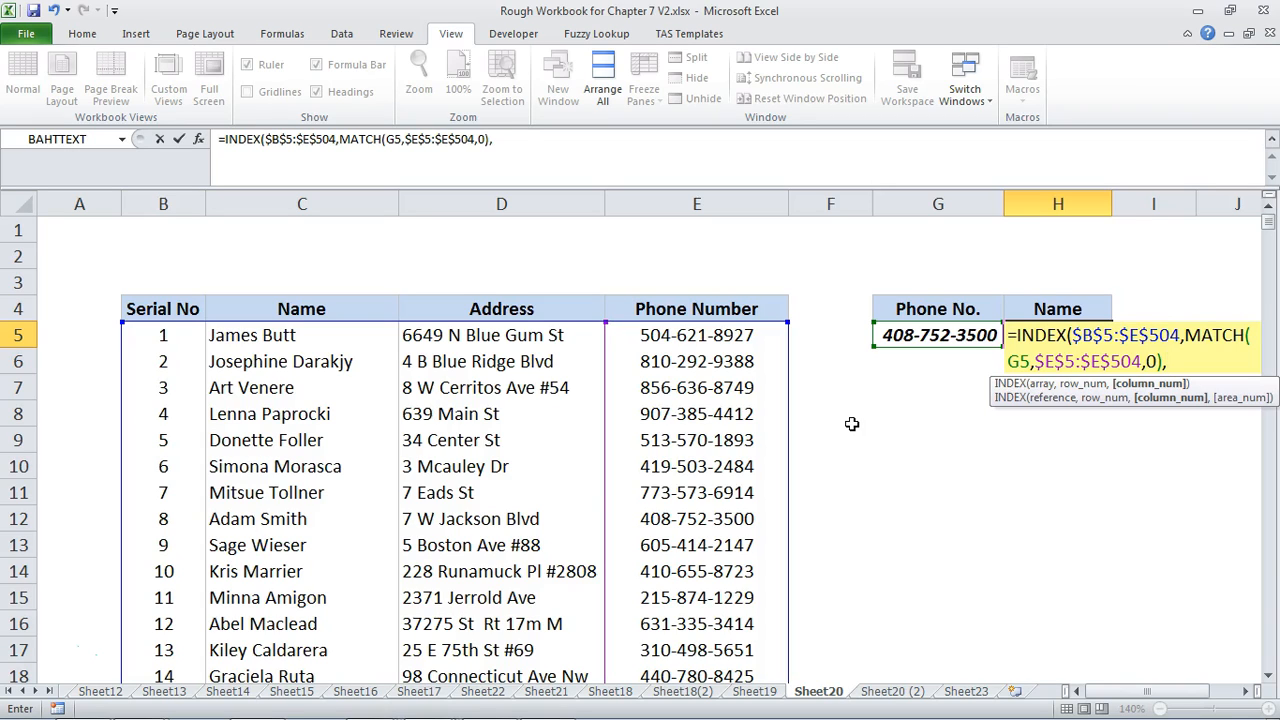
type("2)")
key("Return")
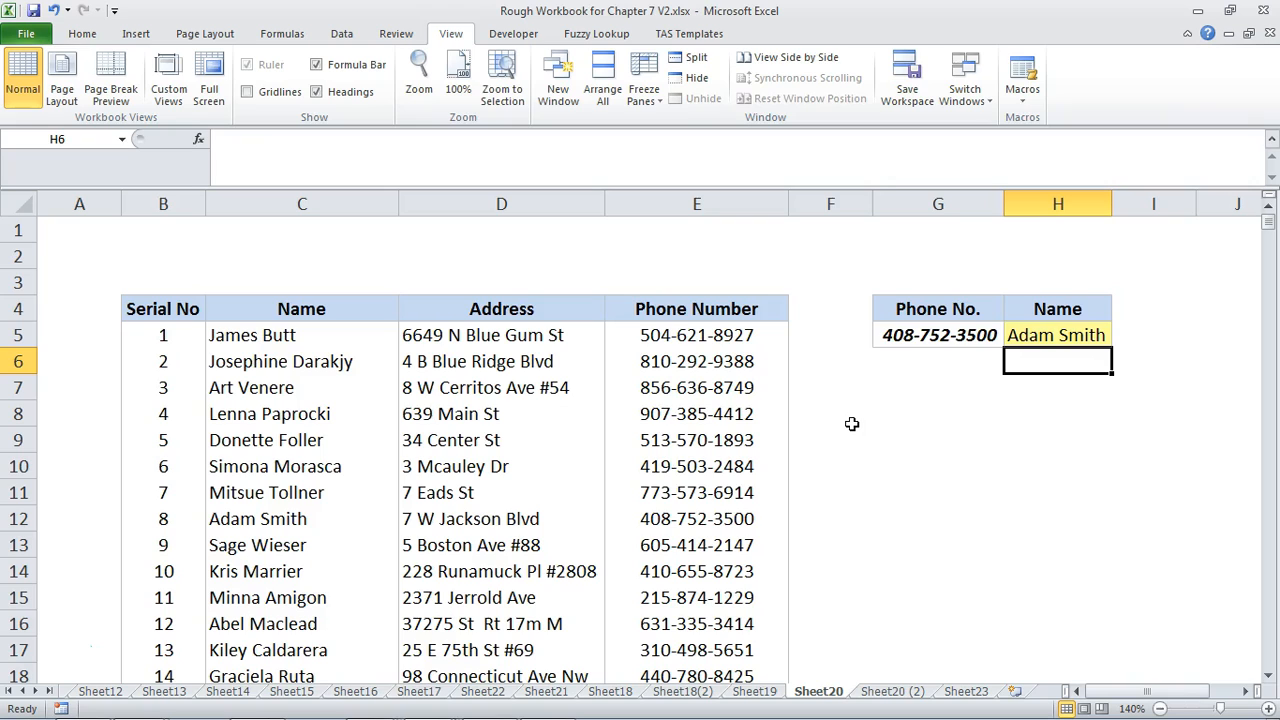
Inspect the combined INDEX and MATCH formula in H5 and the ranges it references
key("Up")
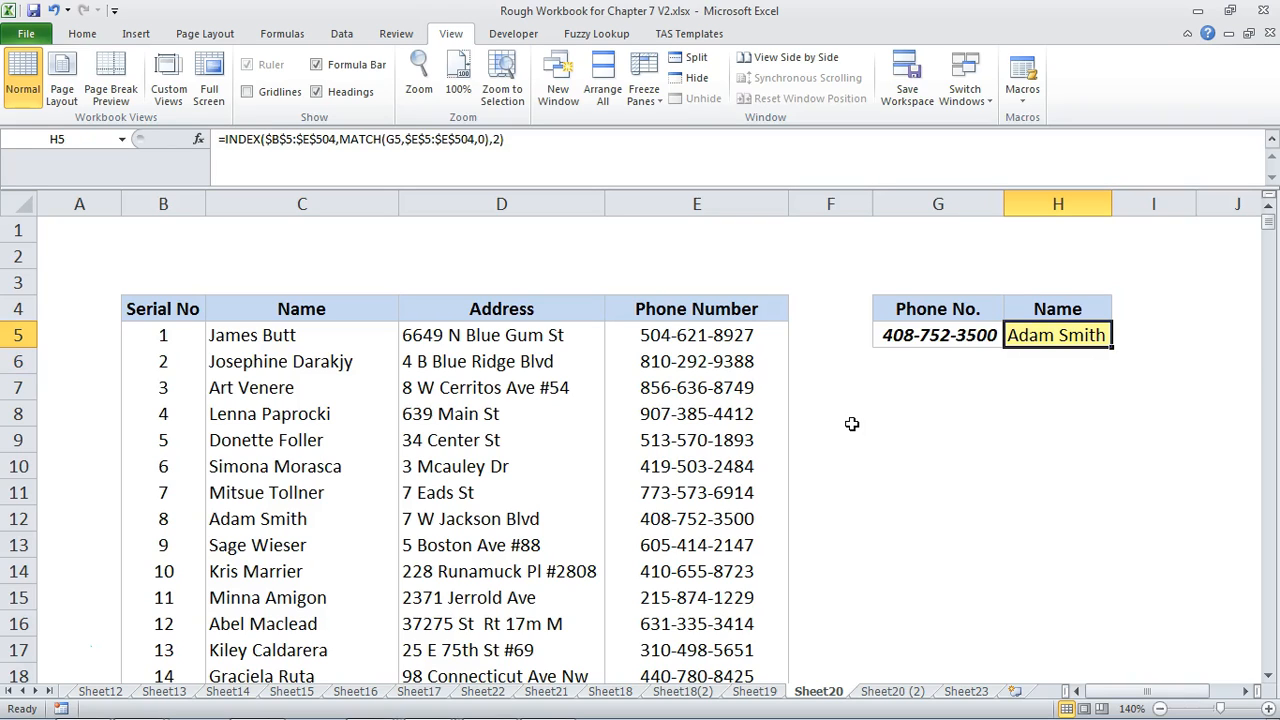
key("F2")
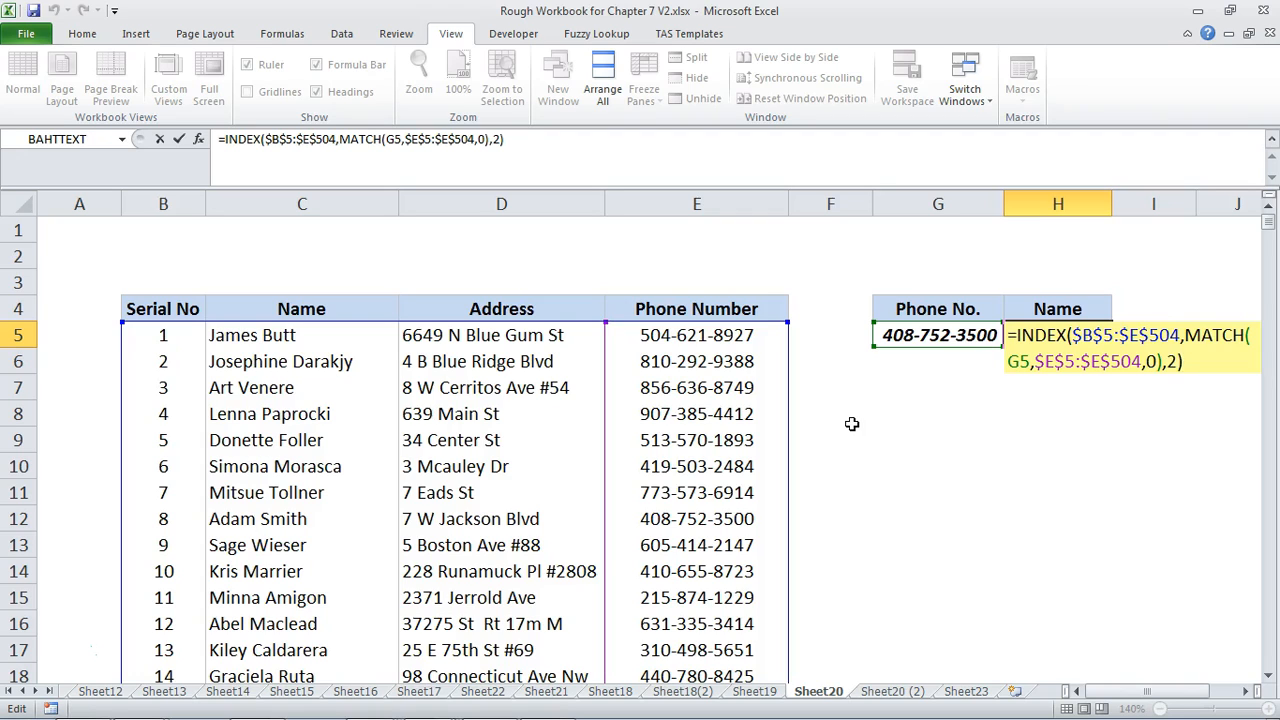
key("Escape")
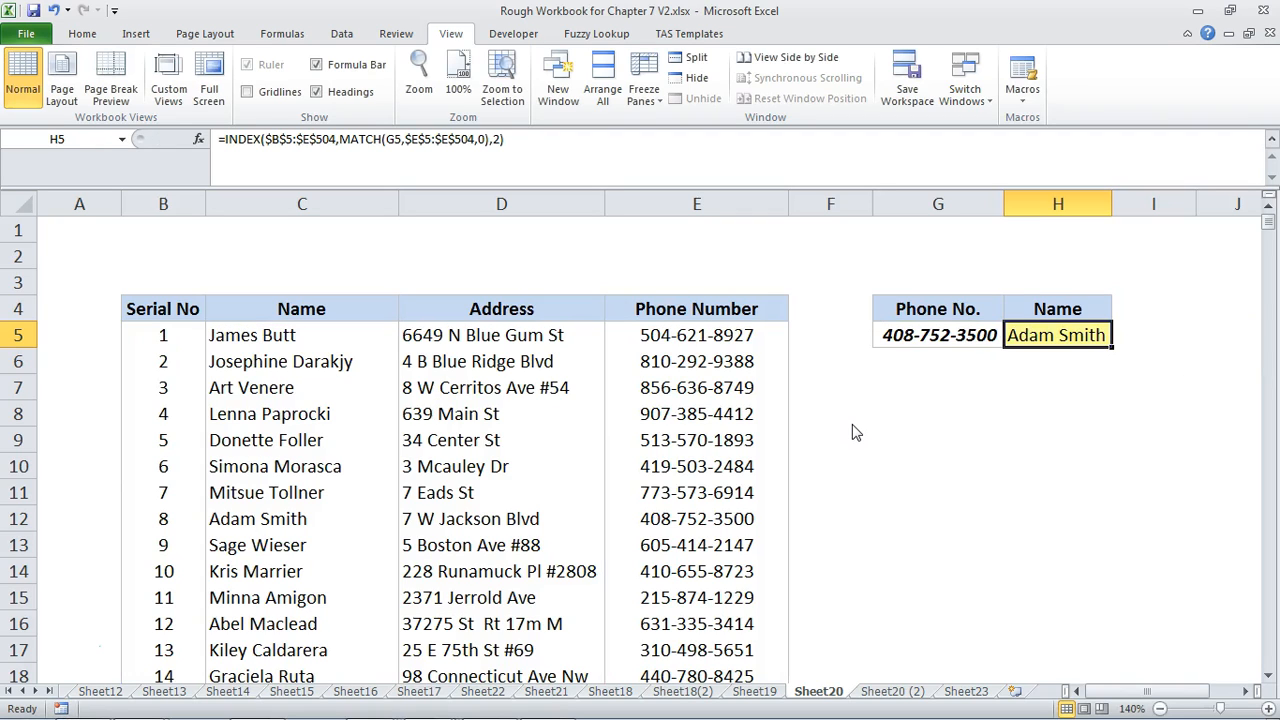